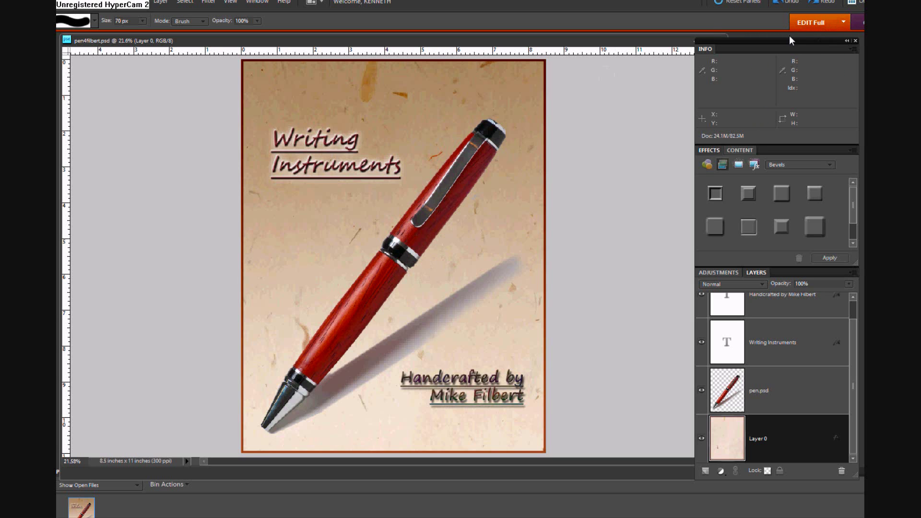
Step: Close the pen4filbert.psd poster and open the raw pen photo _DSC0009.NEF for full editing in a widened window
drag(662, 43, 655, 30)
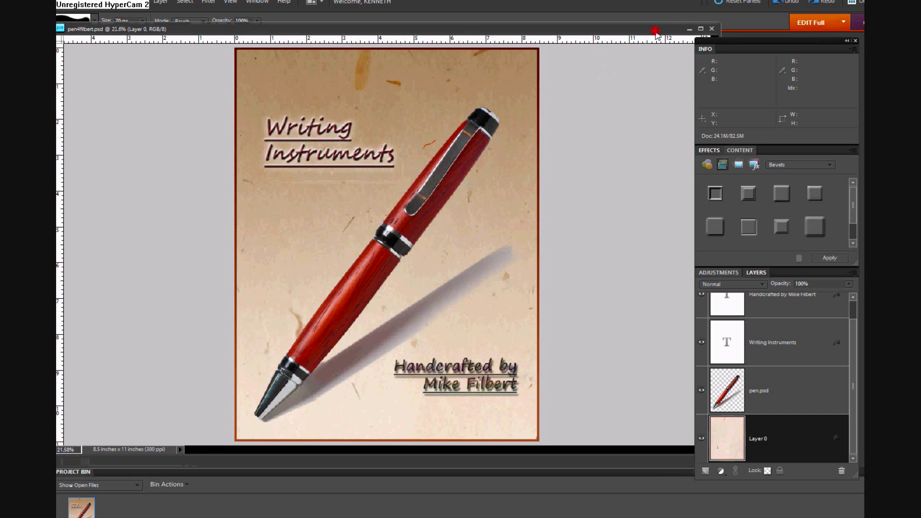
click(711, 29)
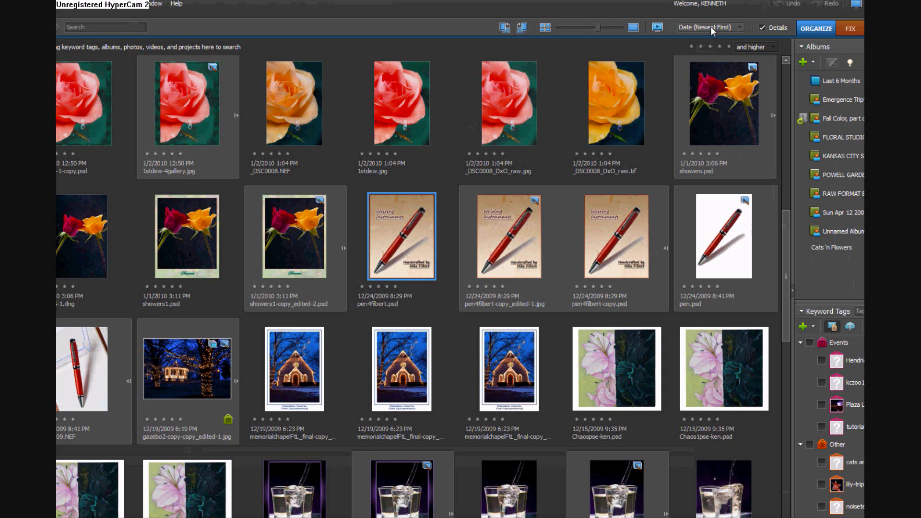
click(79, 384)
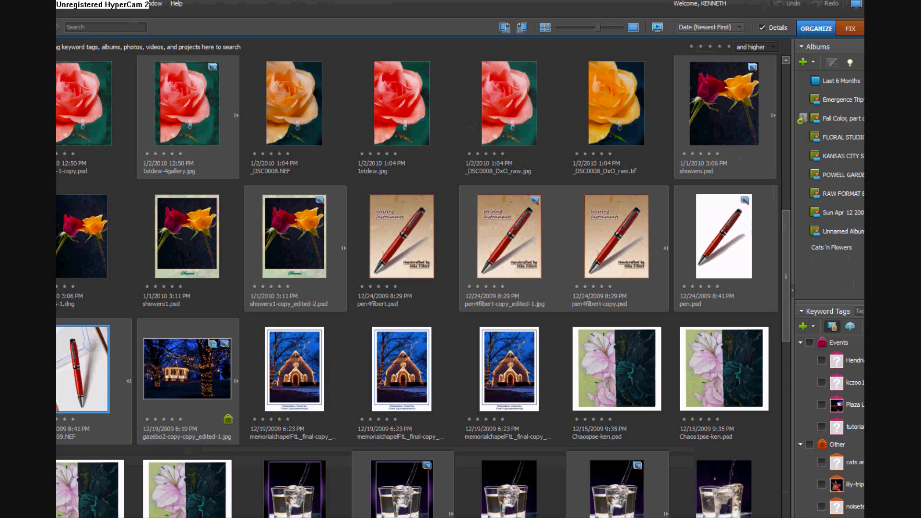
click(851, 29)
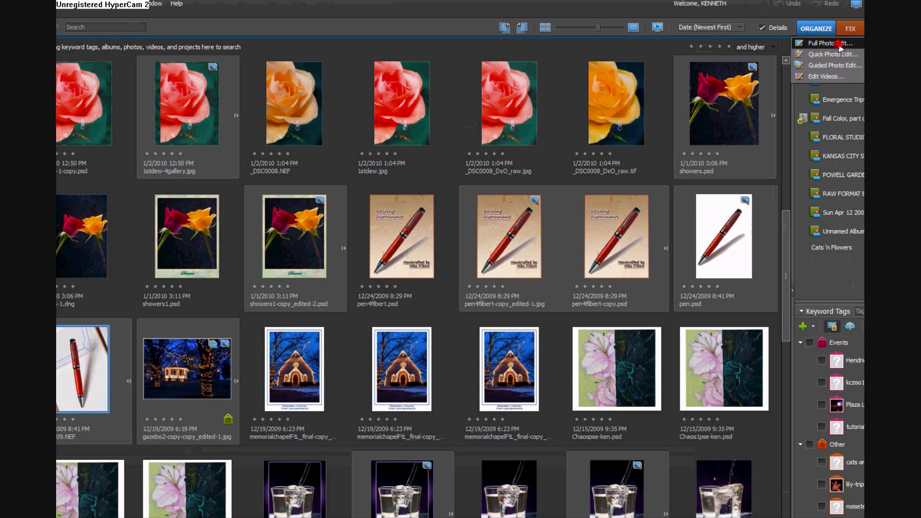
click(839, 44)
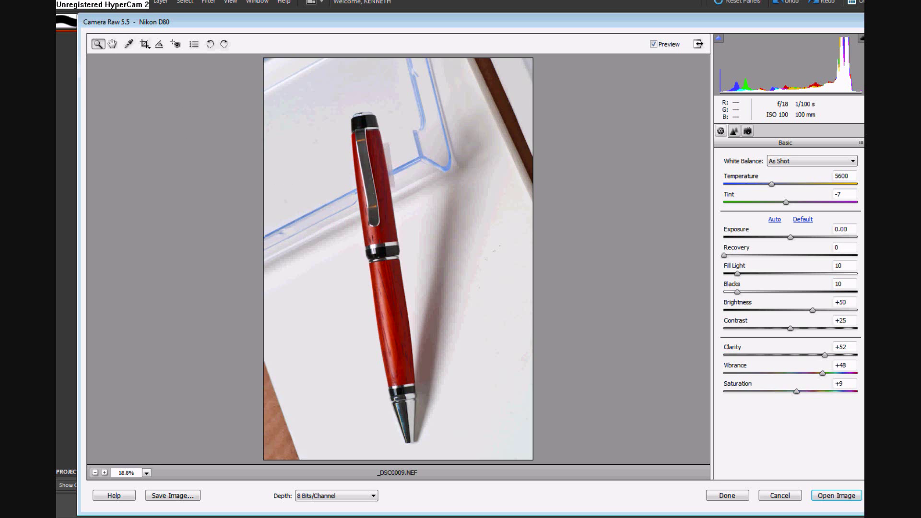
click(827, 498)
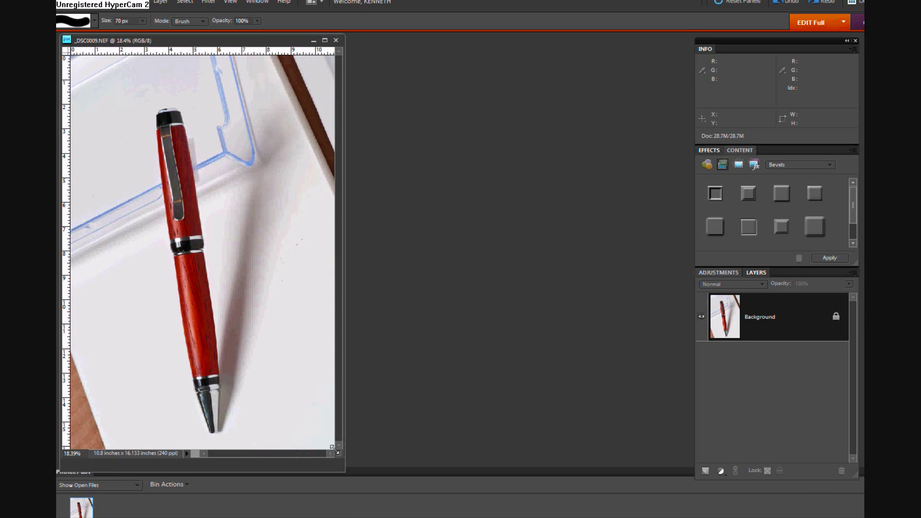
drag(336, 451, 641, 448)
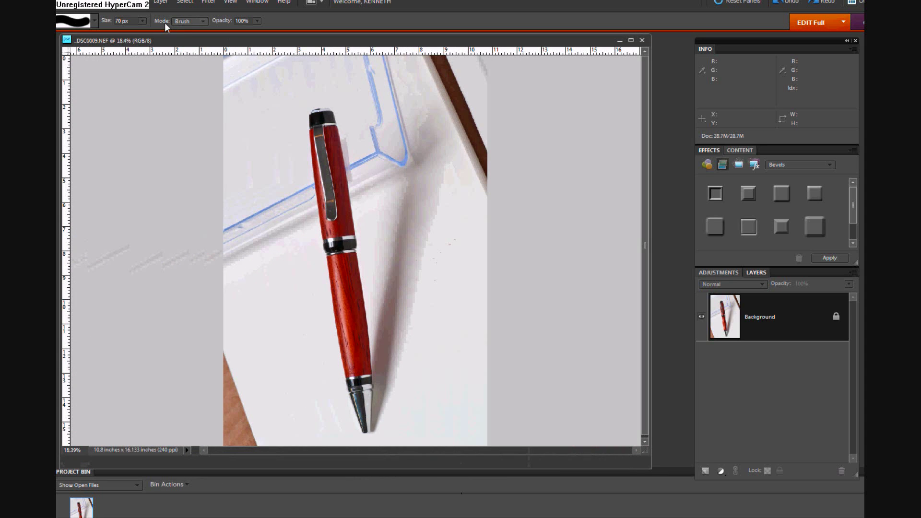
Step: Look at the pen photo in the Magic Extractor with the Foreground Brush active, and leave without extracting
click(112, 6)
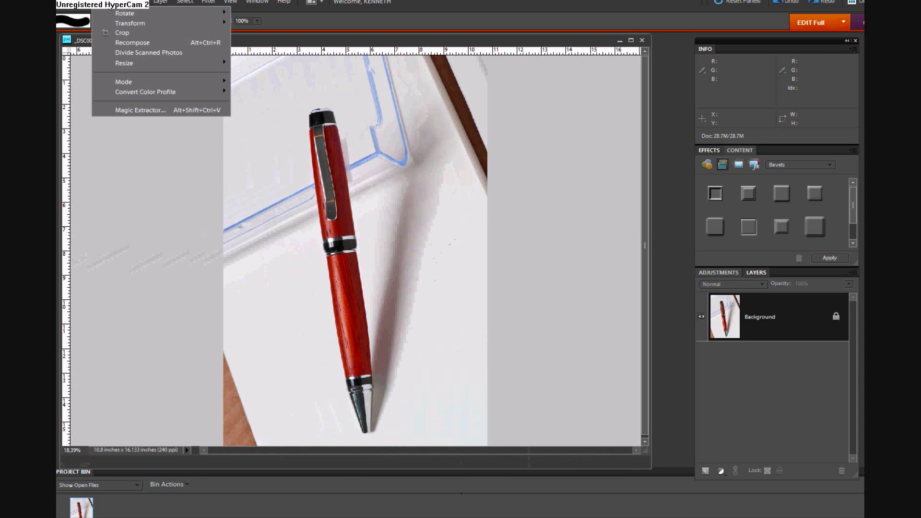
click(172, 110)
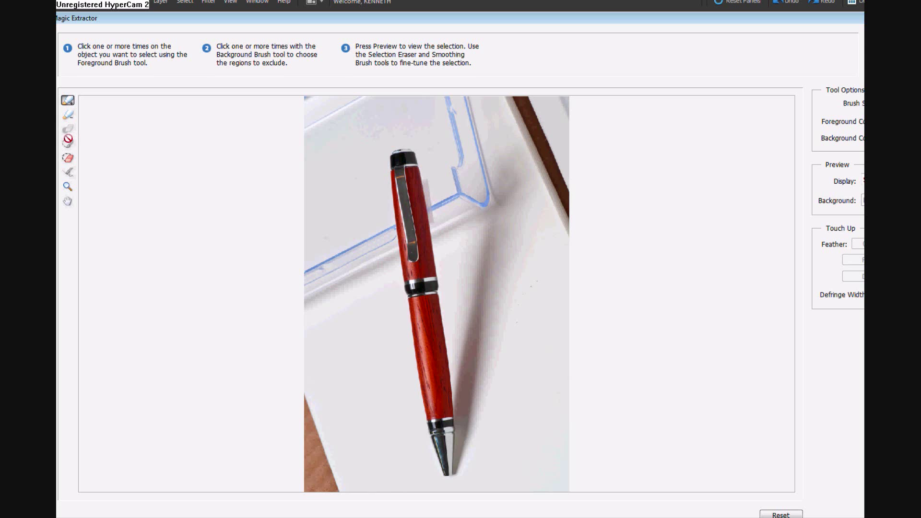
click(67, 100)
key(Escape)
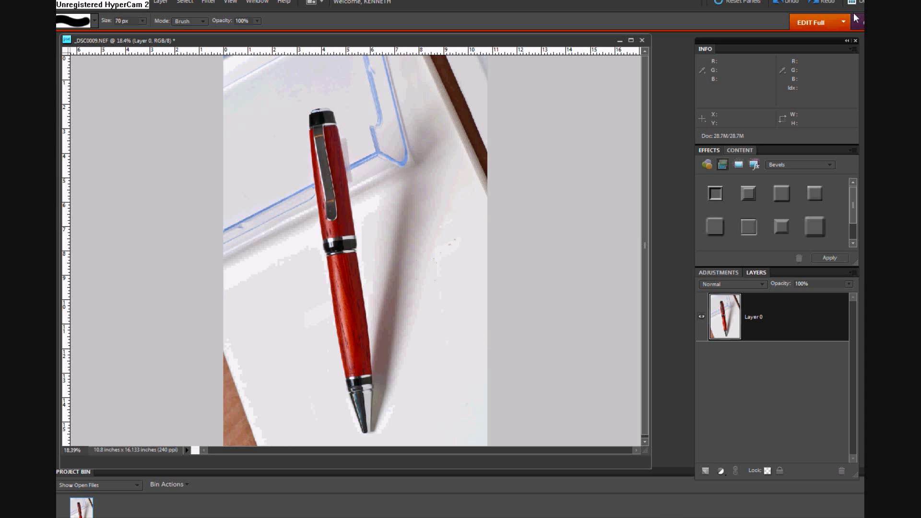
Step: Close the raw pen photo without saving and open the cut-out pen.psd for full editing in a widened window
click(643, 41)
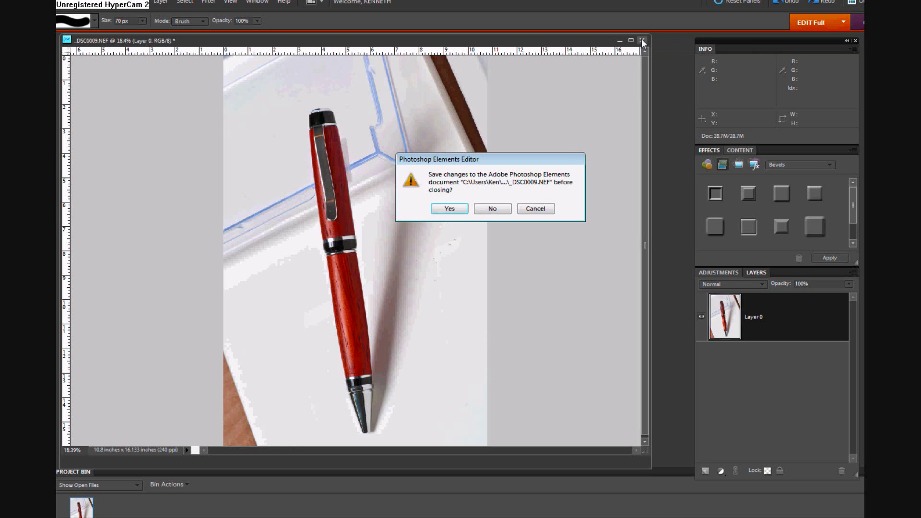
click(493, 209)
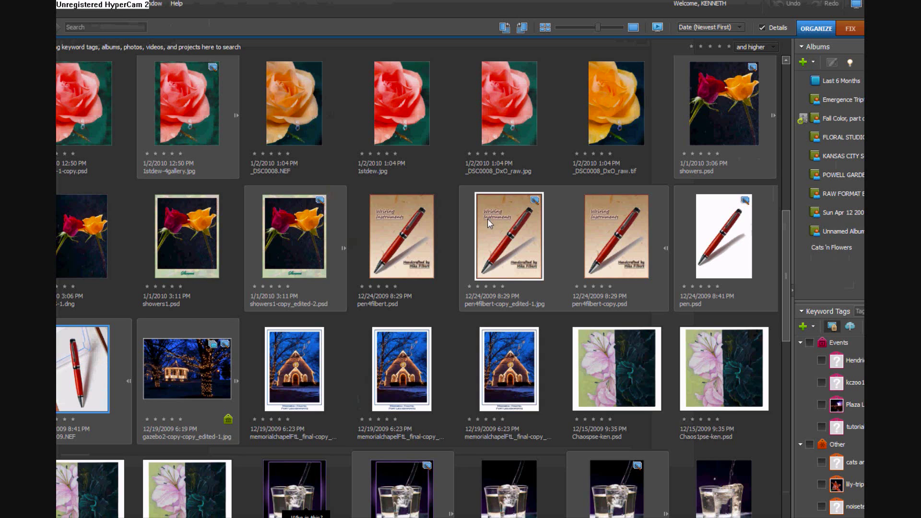
click(710, 219)
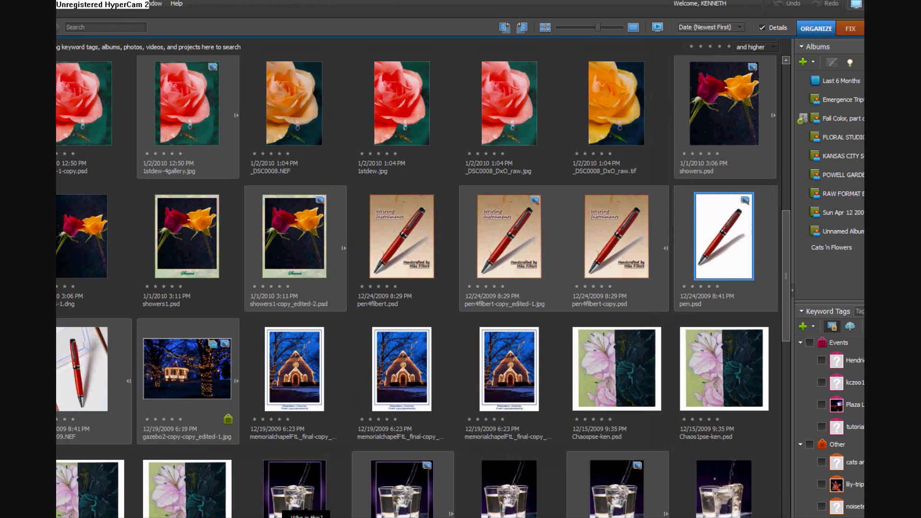
click(851, 29)
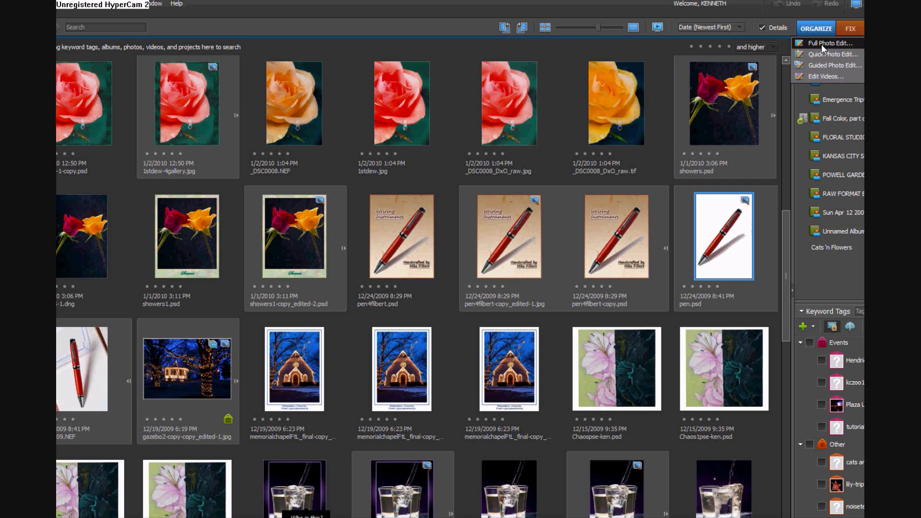
click(822, 44)
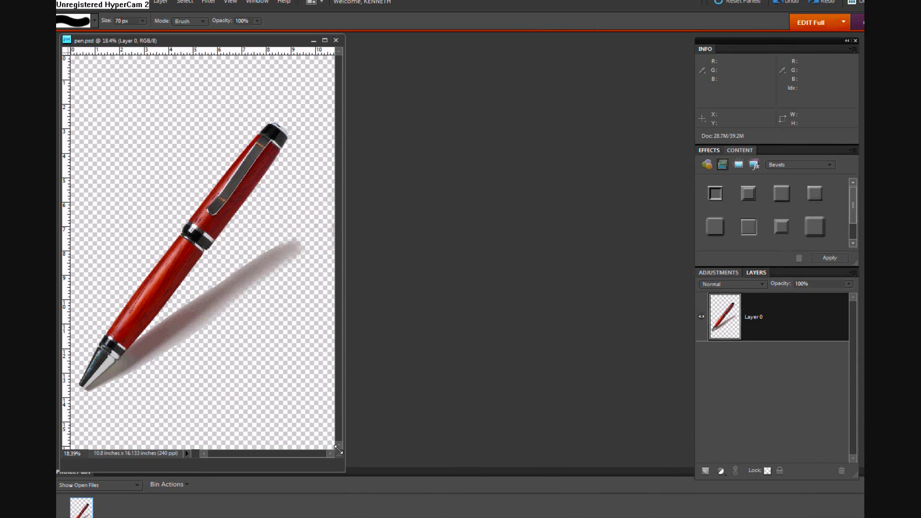
click(424, 452)
drag(336, 453, 615, 447)
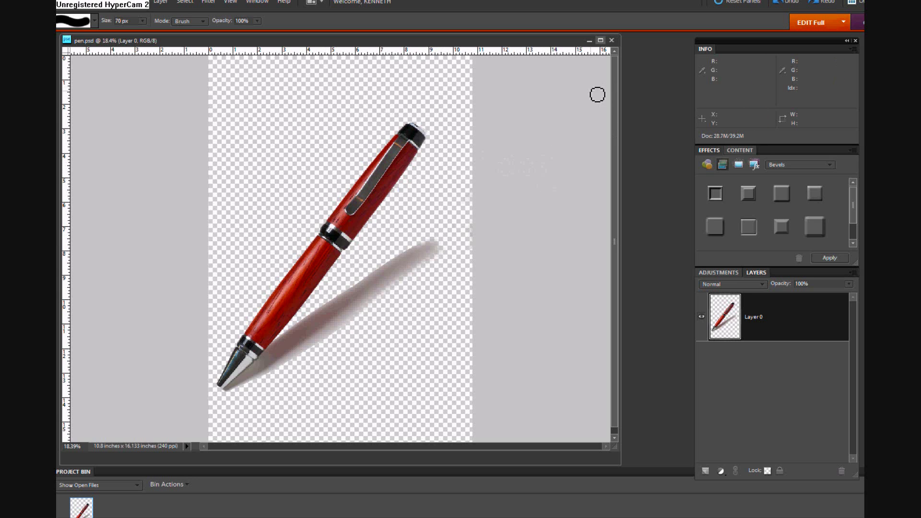
Step: Close pen.psd and reopen the pen4filbert.psd poster for full editing
click(612, 40)
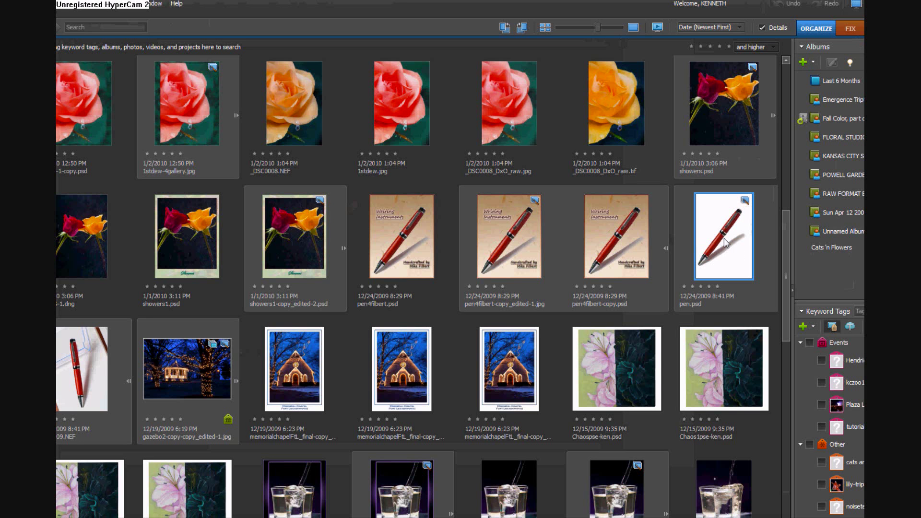
click(412, 240)
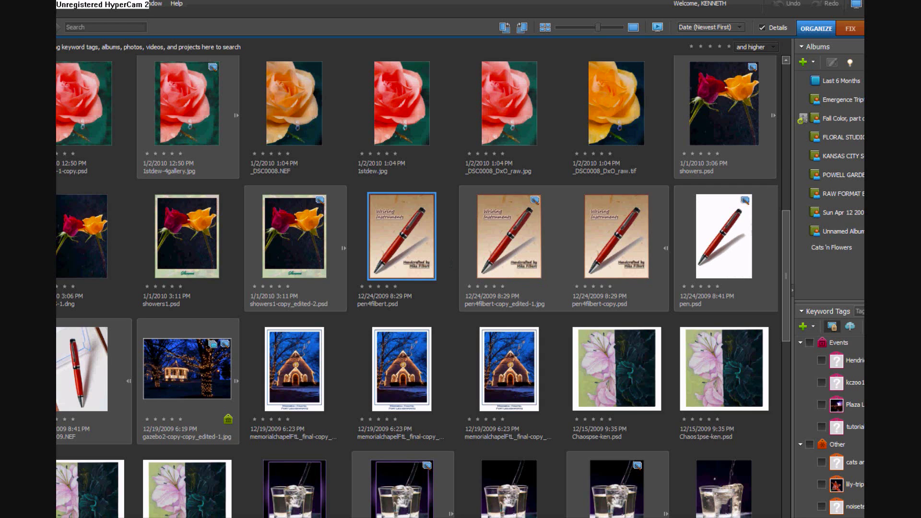
click(851, 29)
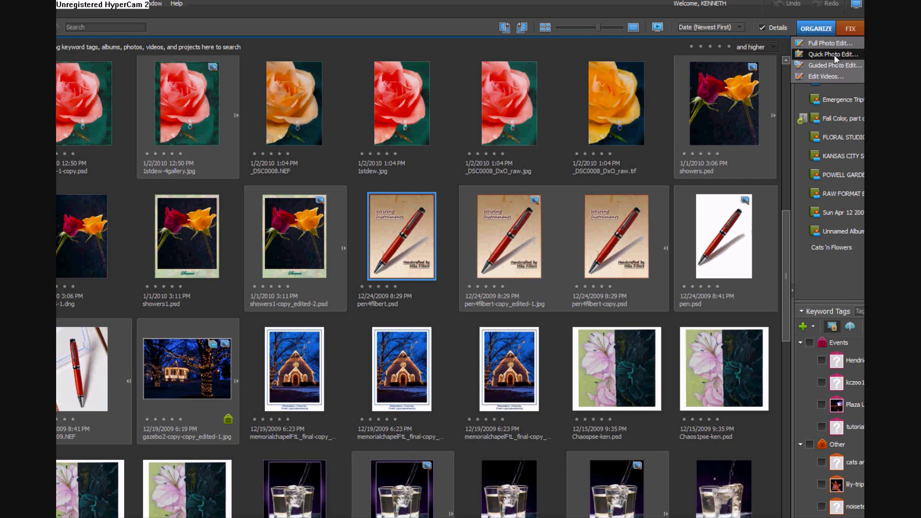
click(834, 43)
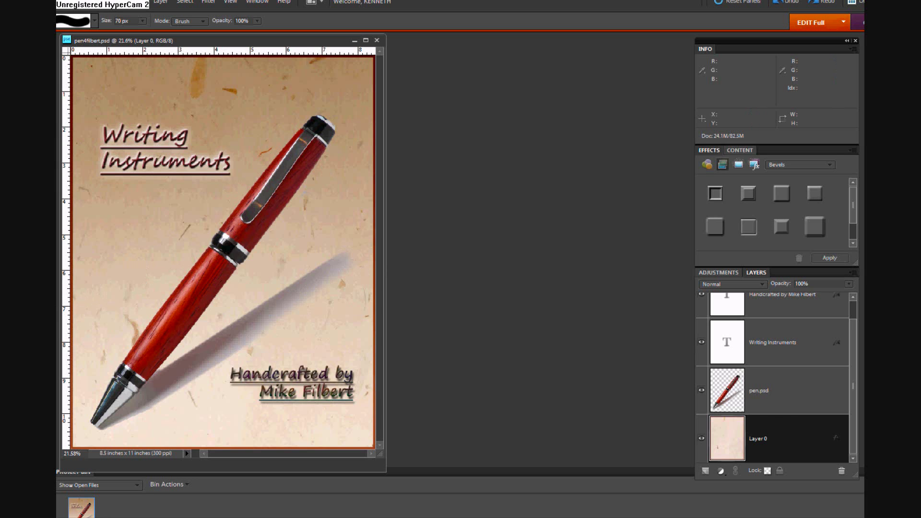
Step: Choose the standard Eraser tool from the eraser variants
right_click(60, 285)
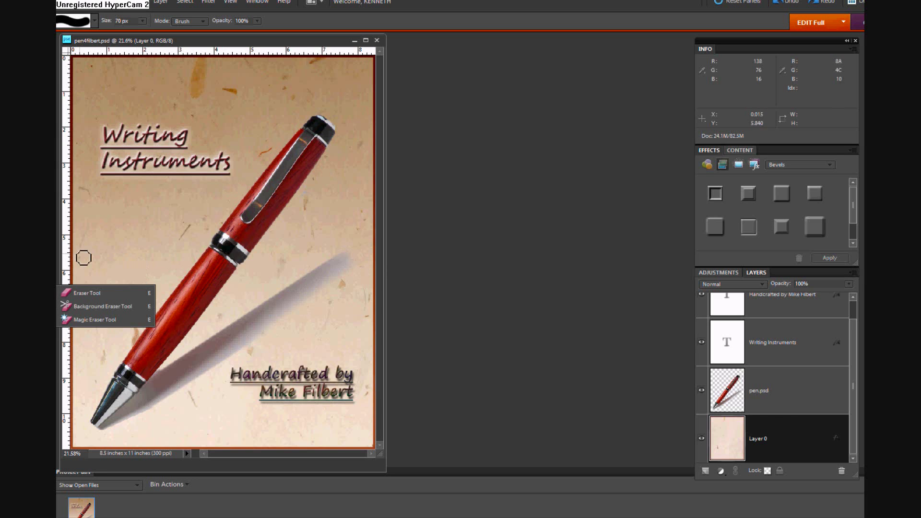
click(96, 292)
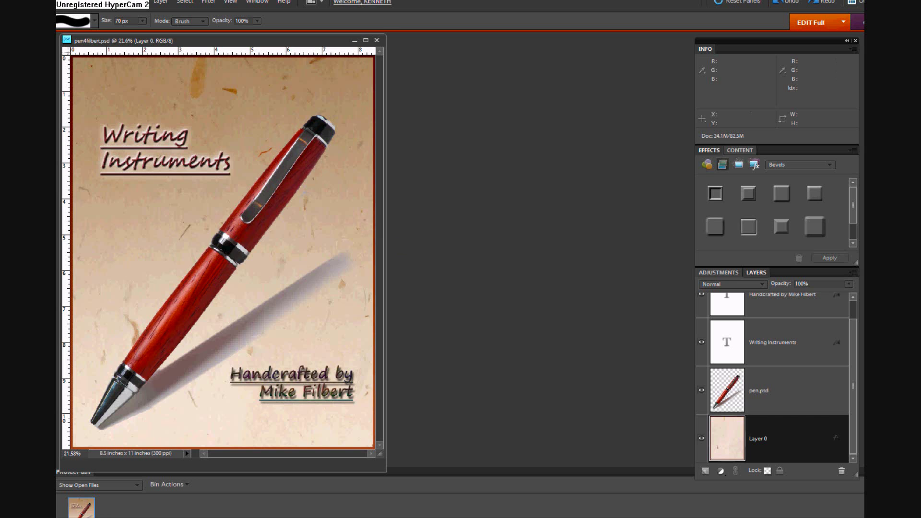
Step: Examine the whole poster in a maximized window and review its layer stack up to the topmost text layer
click(366, 42)
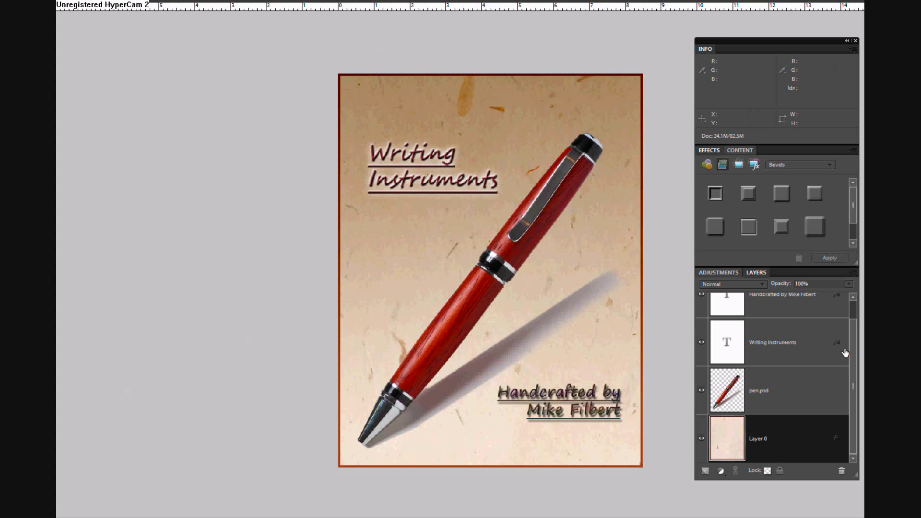
click(854, 334)
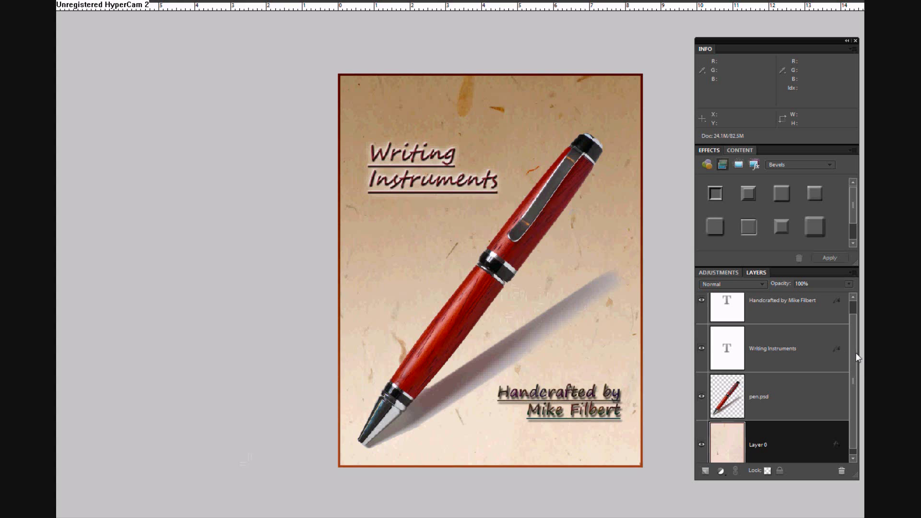
scroll(855, 346, up, 1)
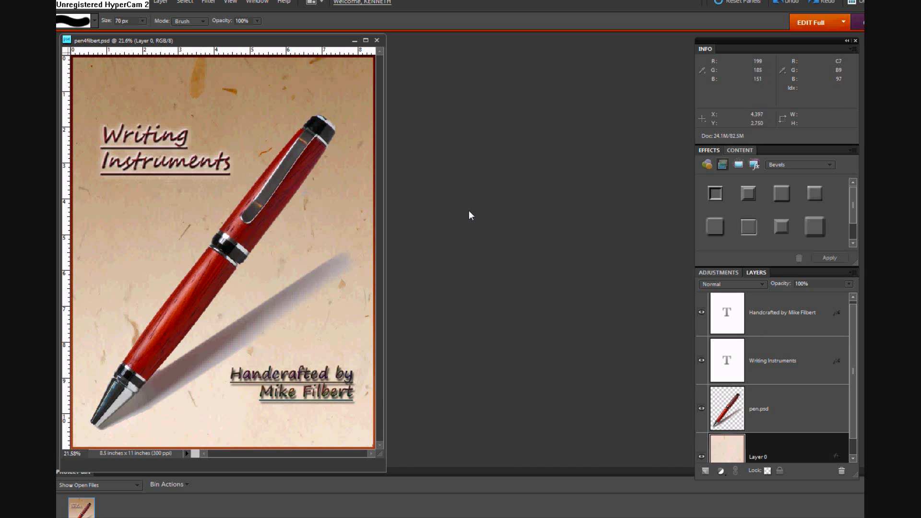
Step: Activate the Type tool from the credit text layer and view the fonts available with the Writing Instruments layer selected
click(767, 315)
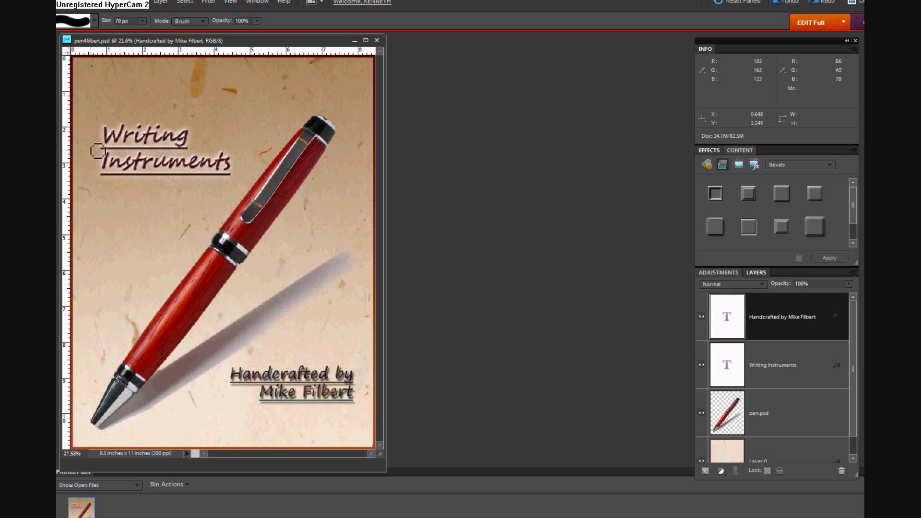
key(t)
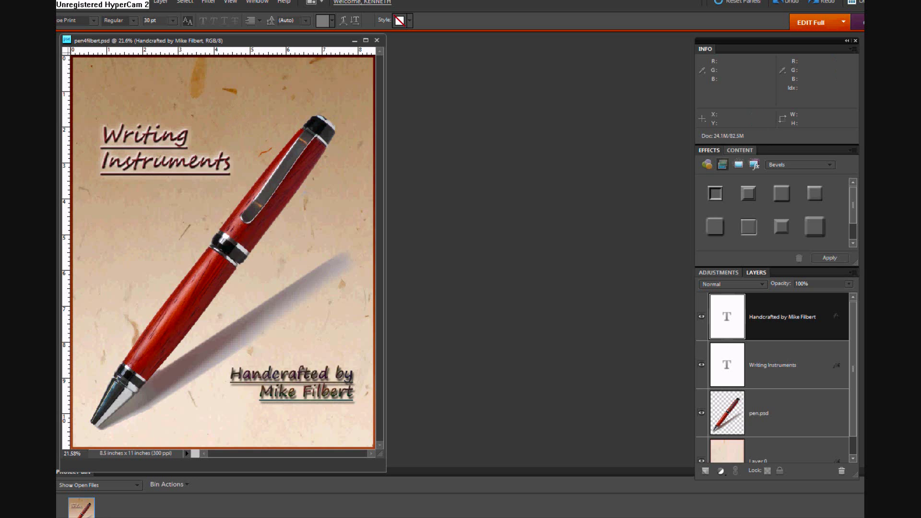
click(763, 366)
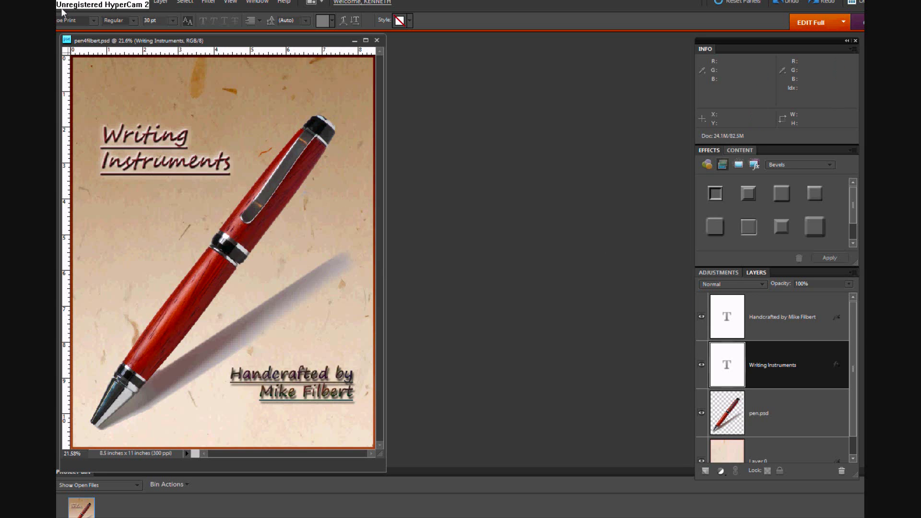
click(93, 21)
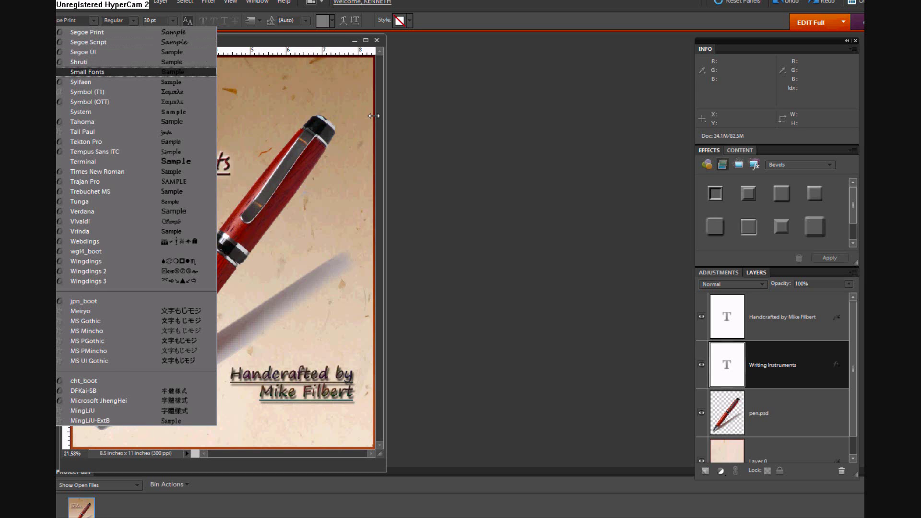
click(485, 151)
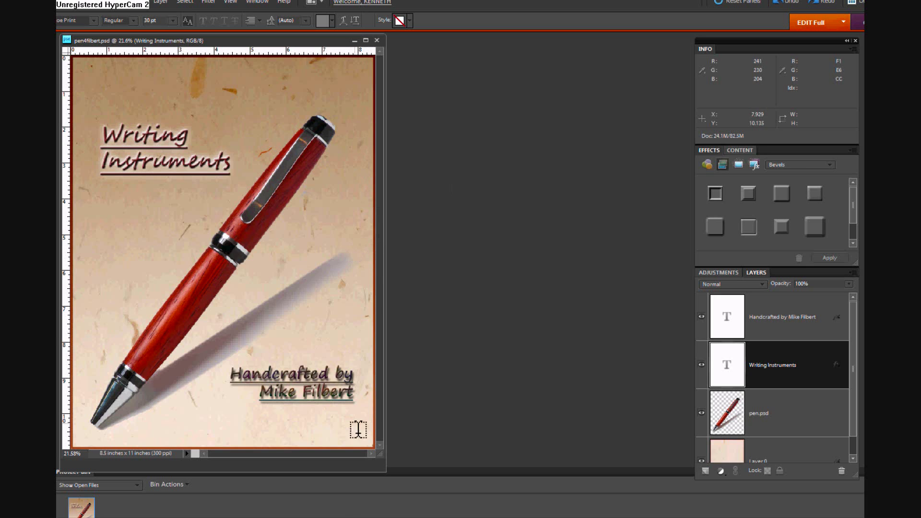
click(379, 451)
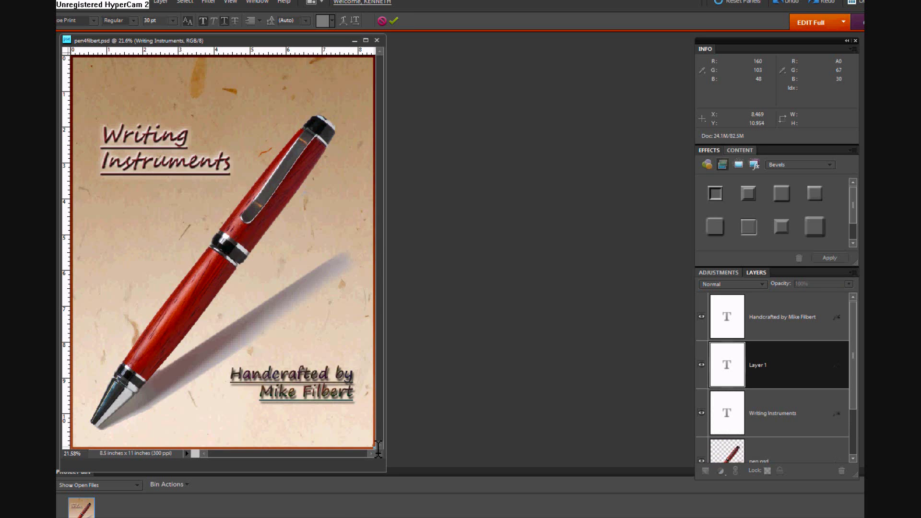